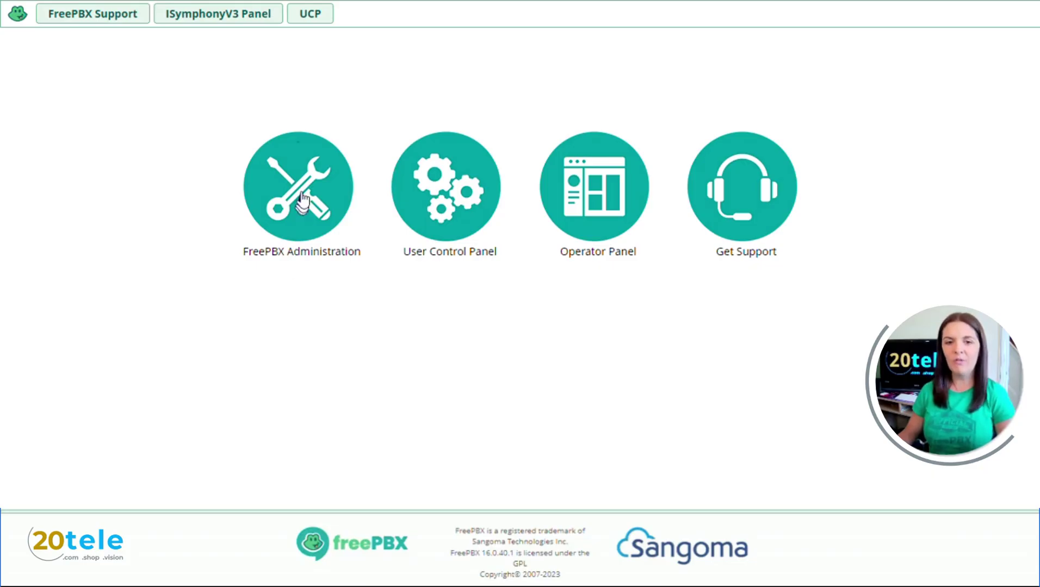
Log in to FreePBX Administration with the admin credentials
click(301, 190)
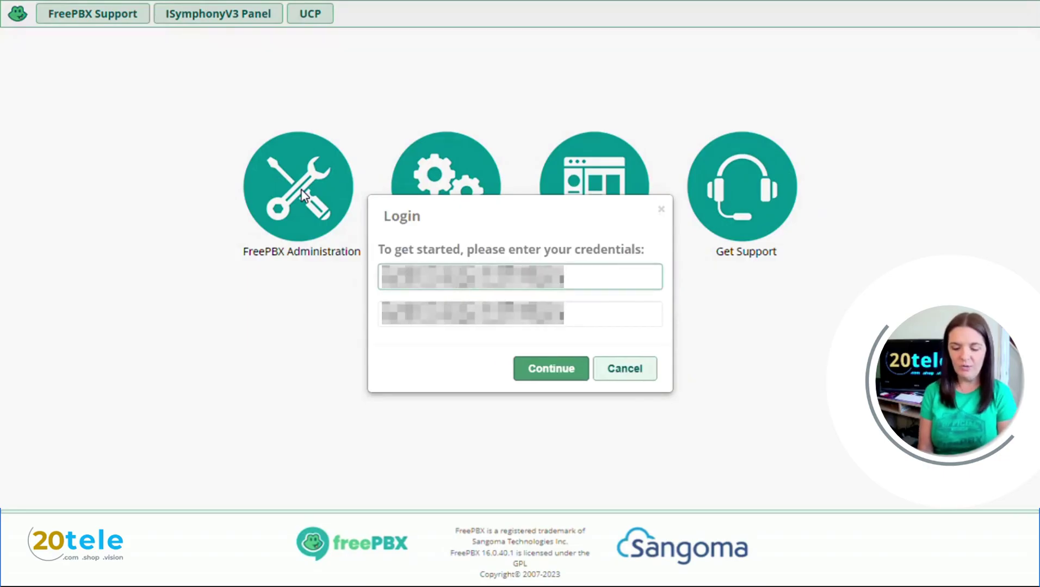
key(Tab)
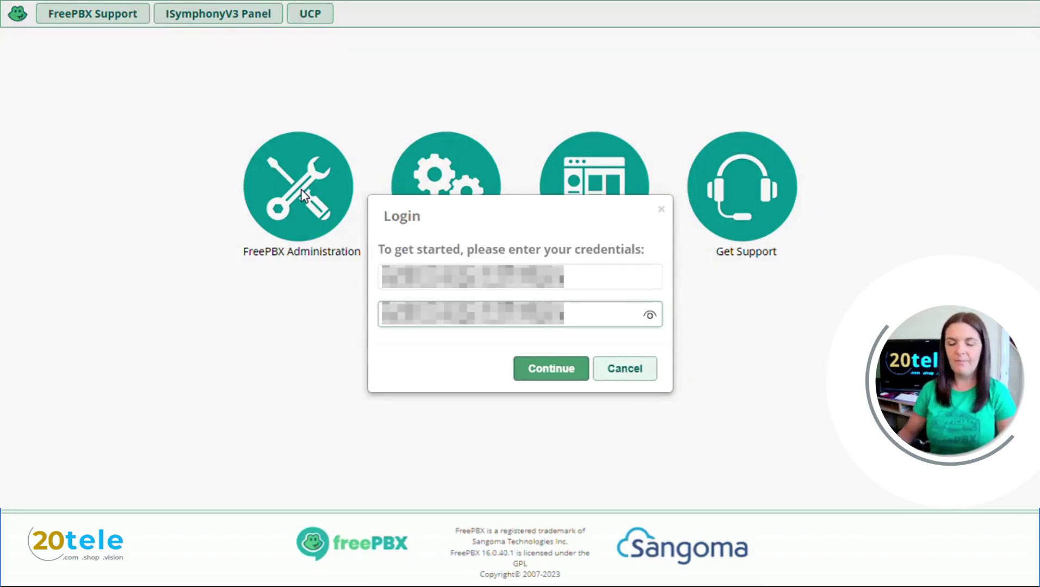
key(Return)
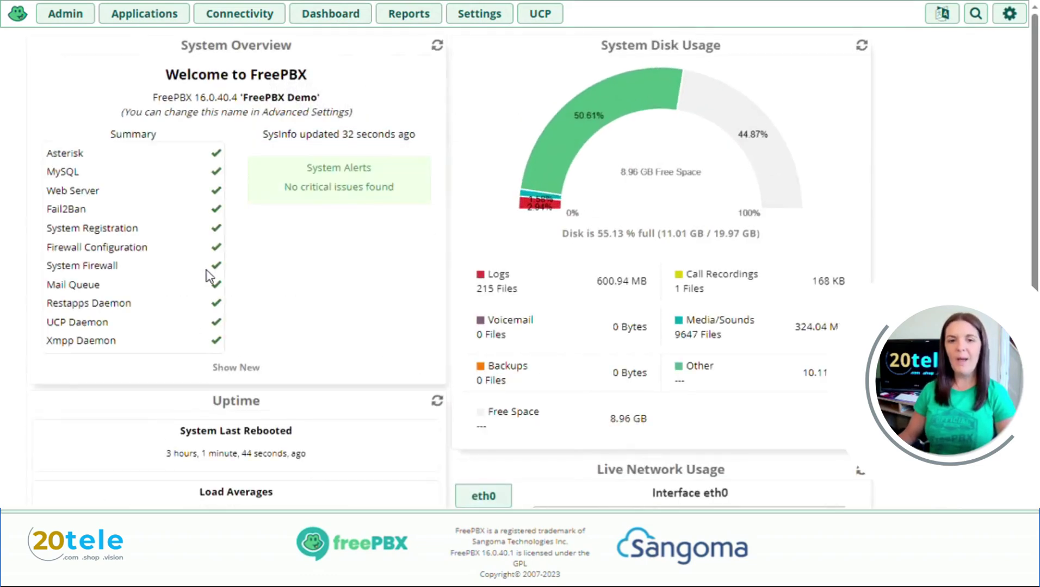
Open the default category from Settings > Music on Hold
click(486, 16)
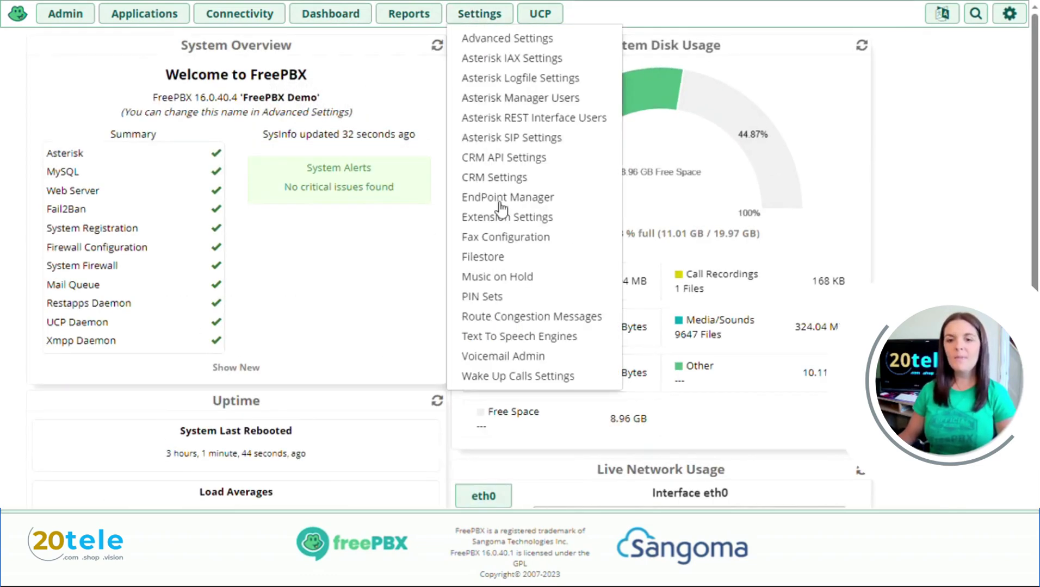
click(505, 280)
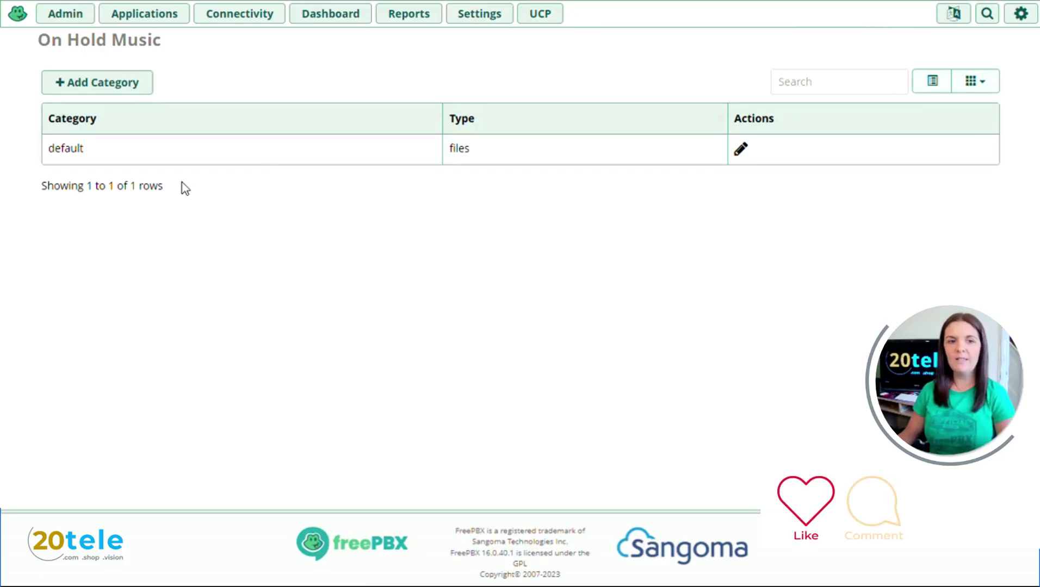
click(742, 152)
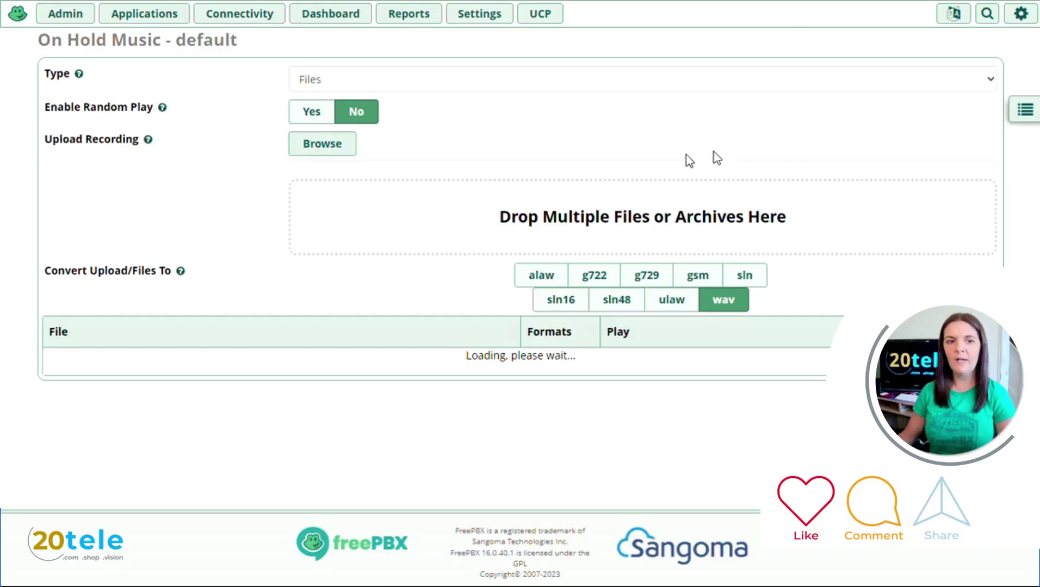
Preview the macroform-cold_day and macroform-robot_dity tracks
scroll(202, 216, down, 2)
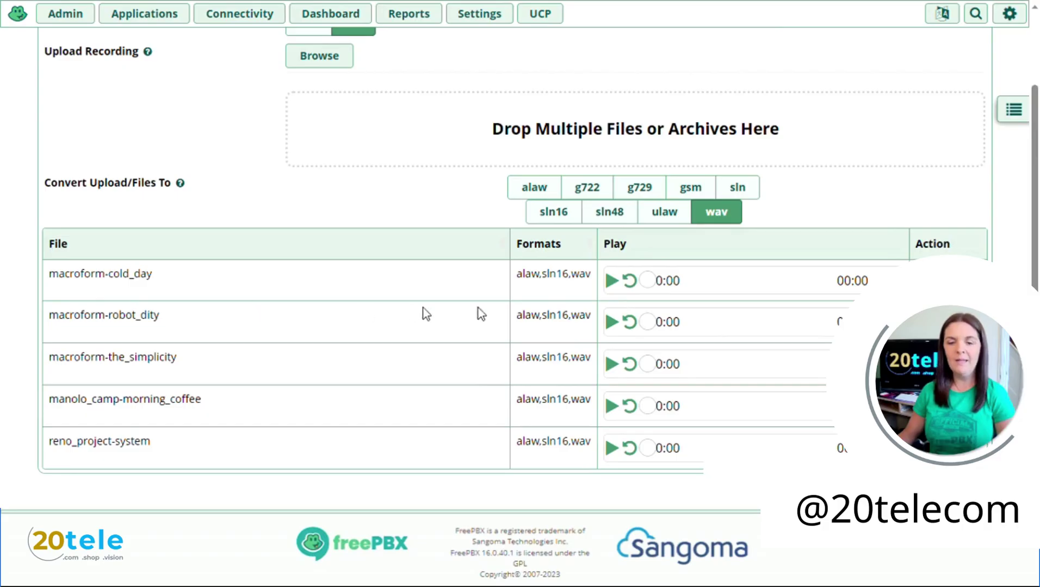
click(612, 282)
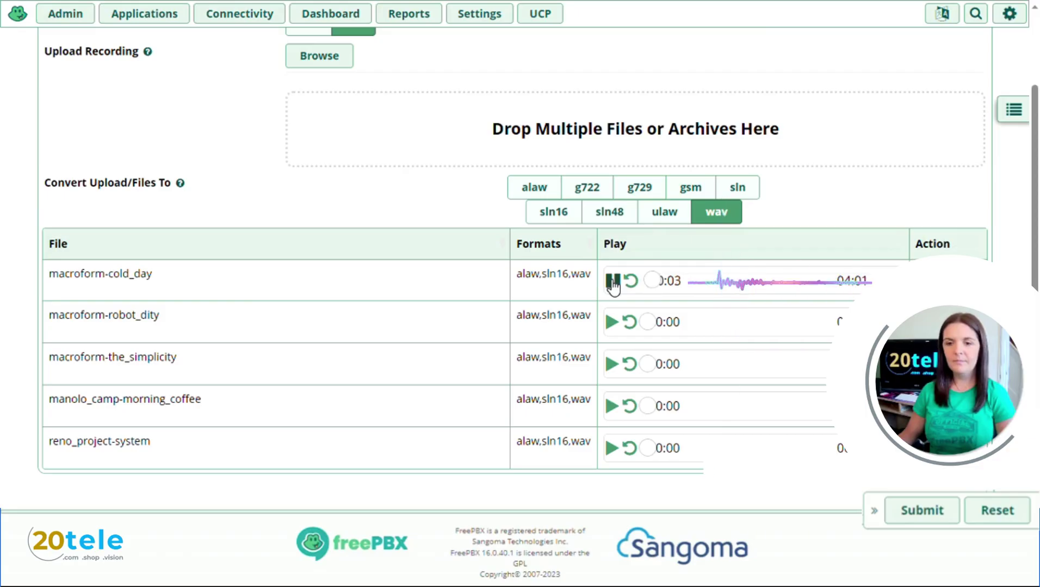
click(612, 282)
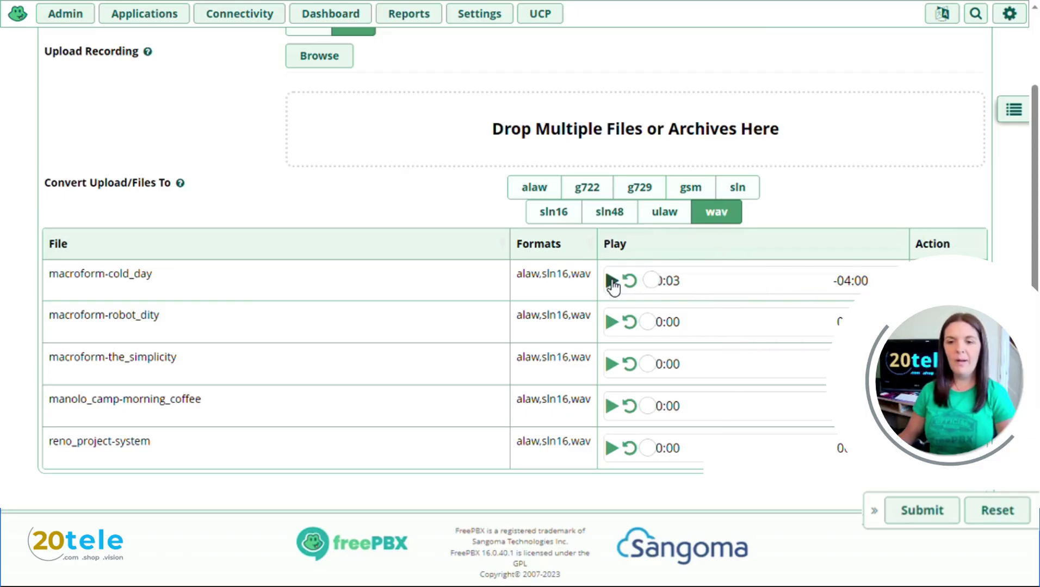
click(612, 326)
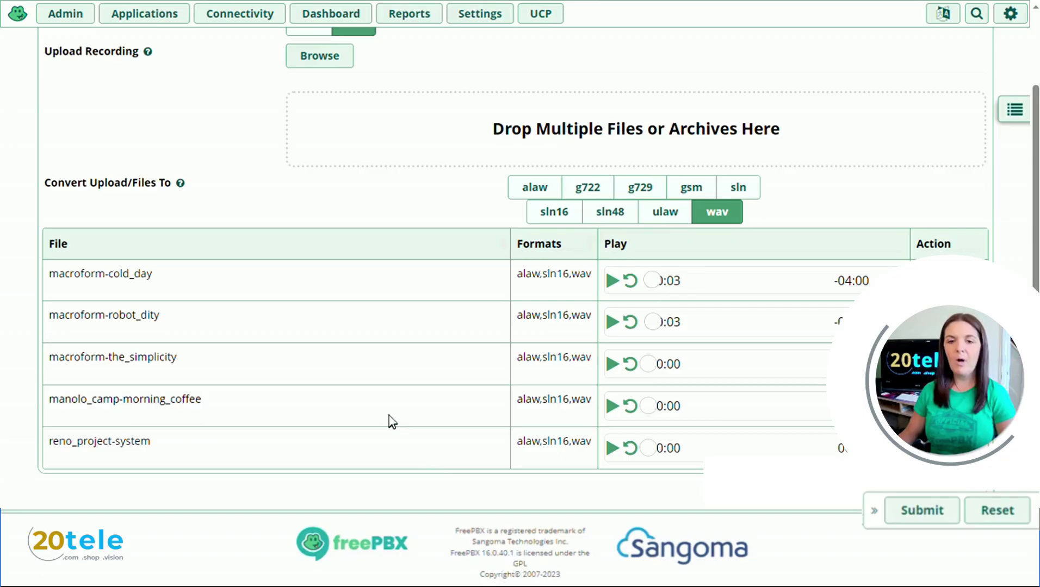
Add a Files-type Music on Hold category named 20teleMOH
click(491, 21)
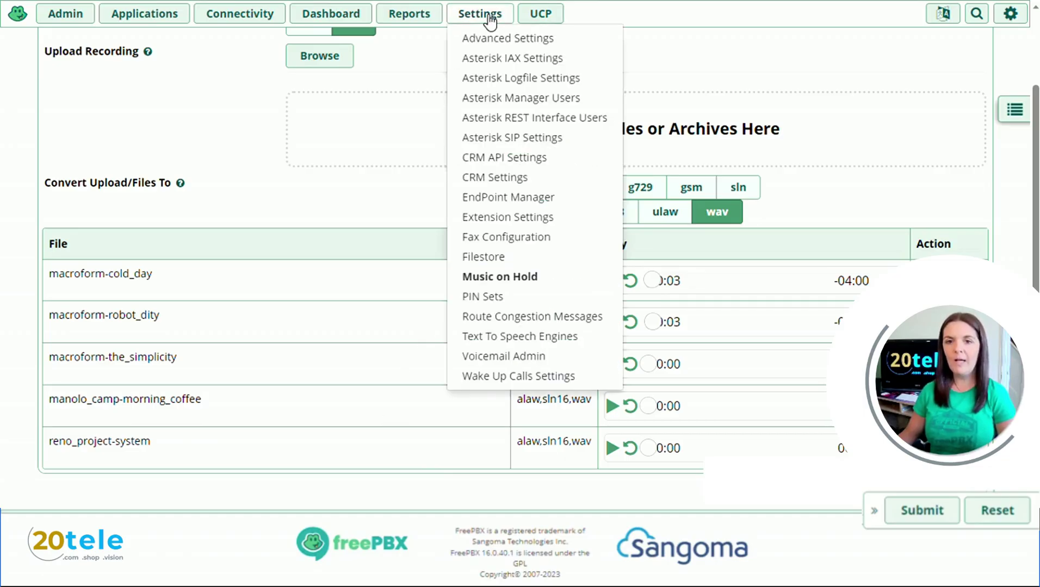
click(524, 283)
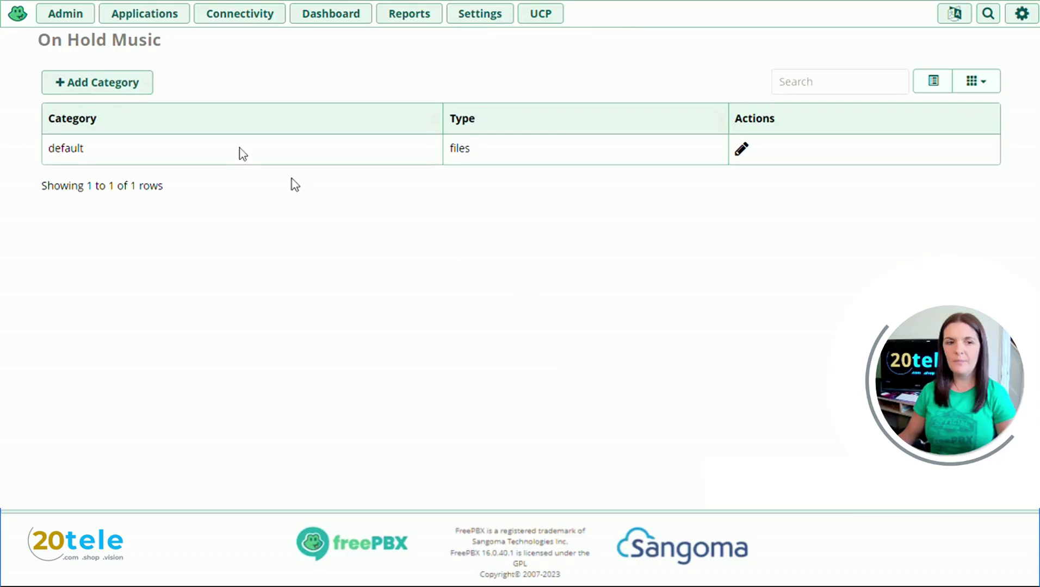
click(134, 90)
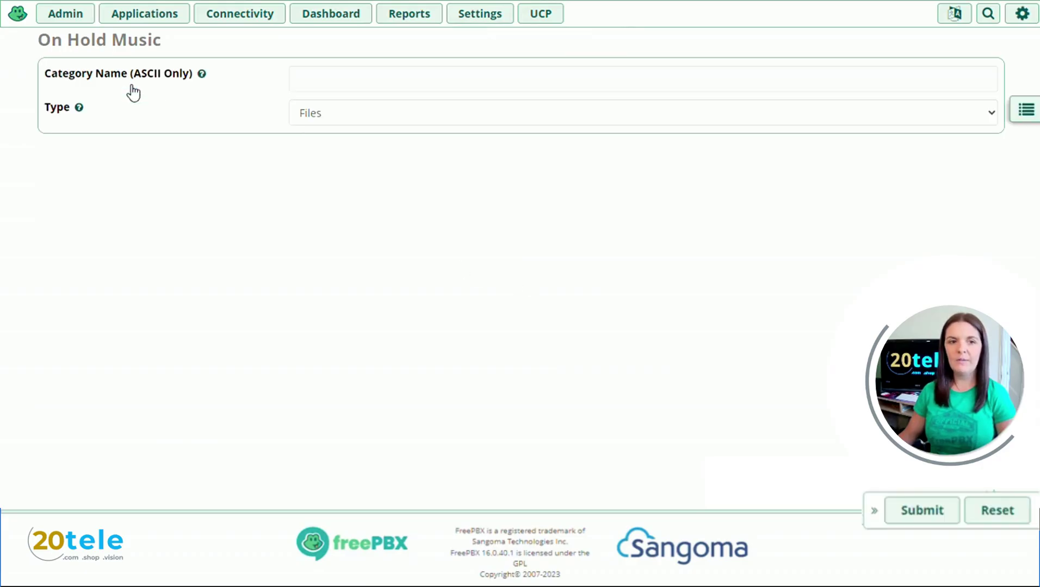
text(2)
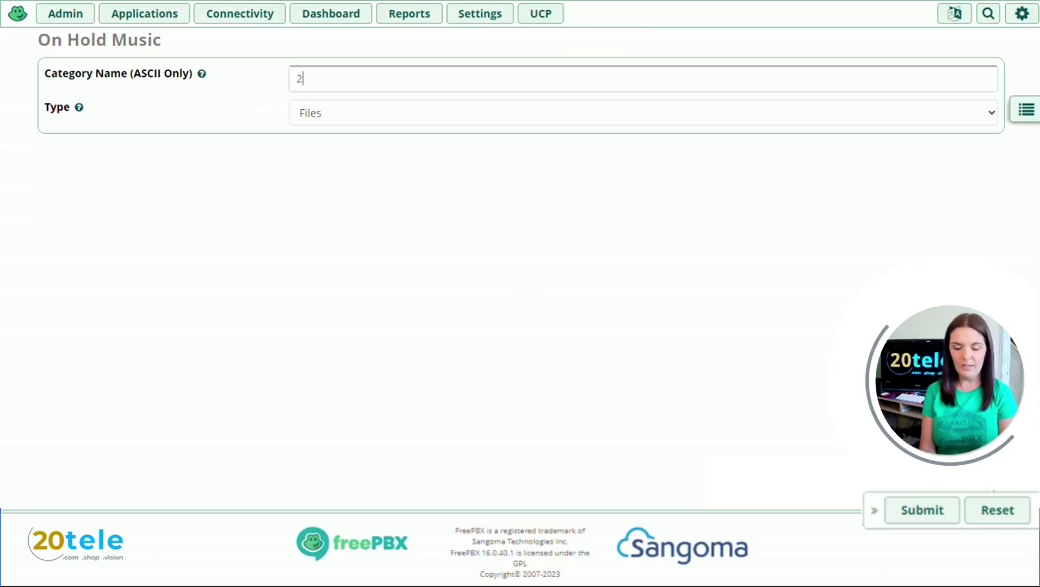
text(0teleMOH)
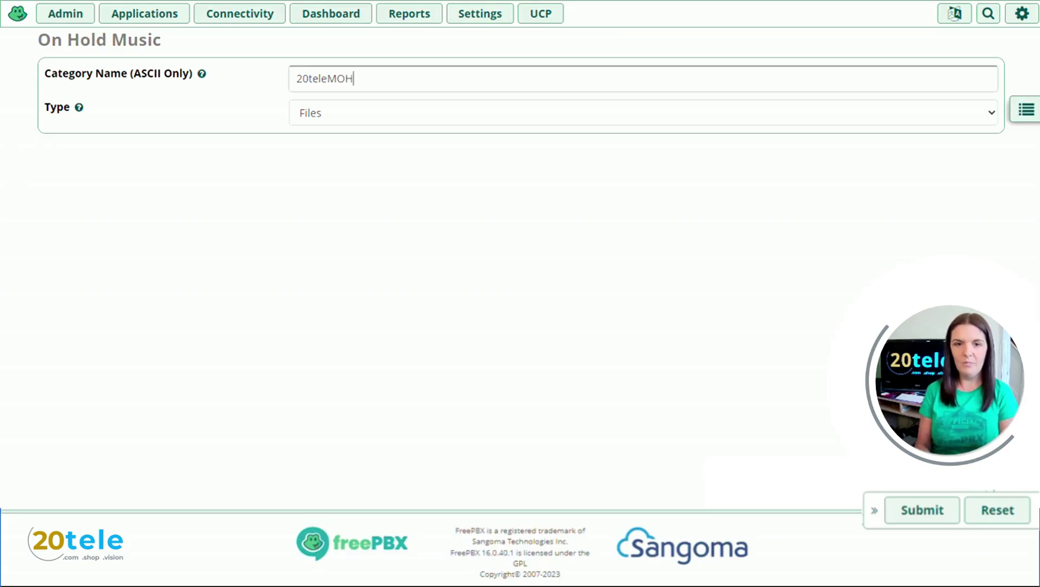
click(922, 512)
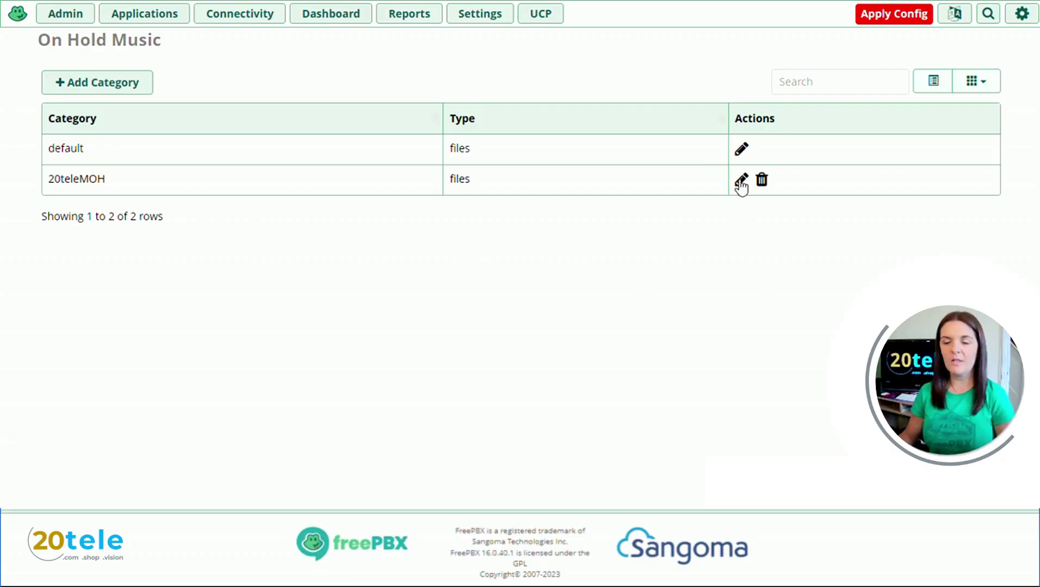
Edit the 20teleMOH category, keeping Files as its type
click(741, 183)
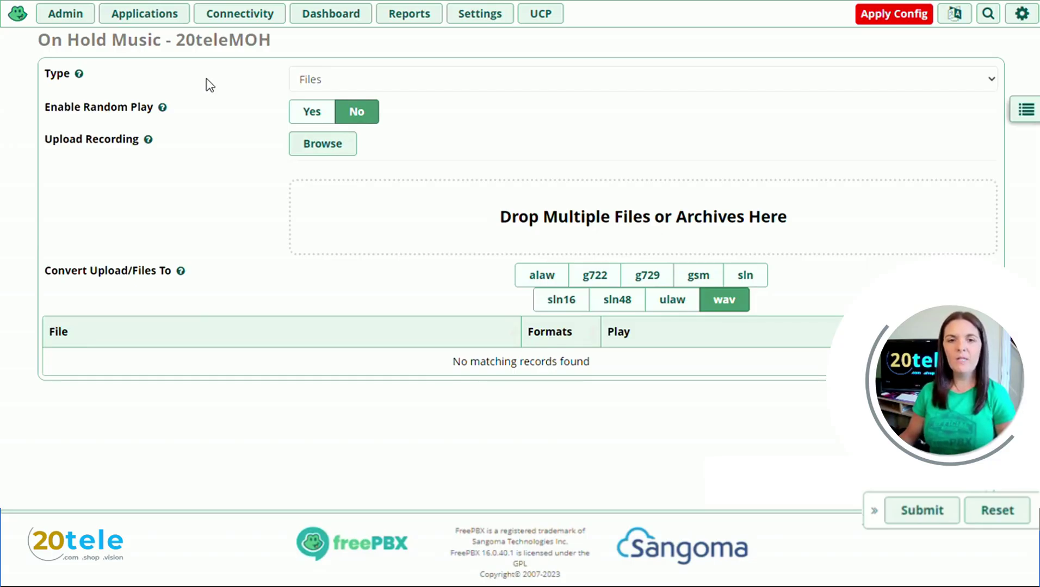
click(341, 84)
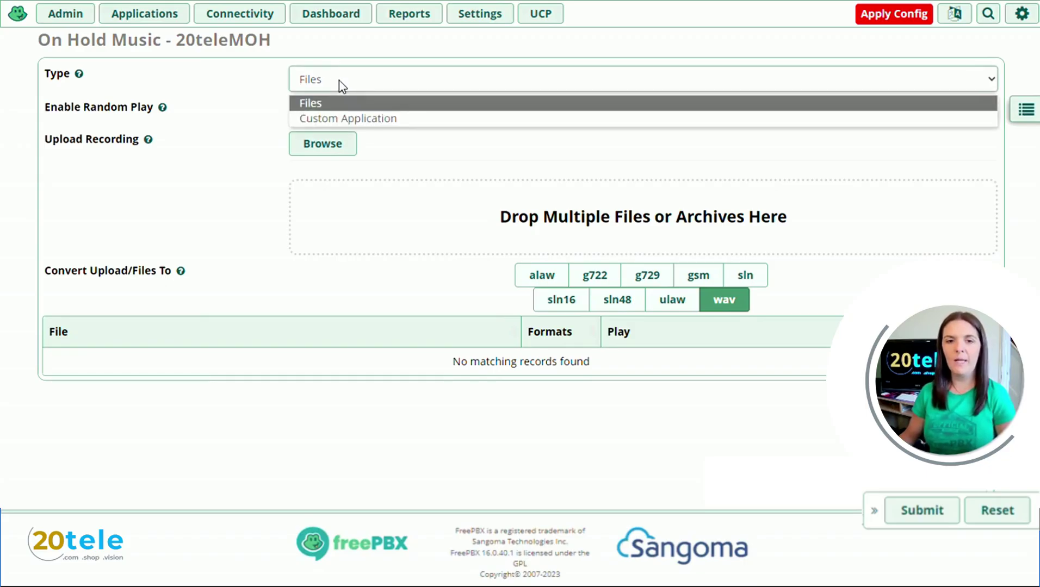
click(339, 82)
mouse_move(80, 80)
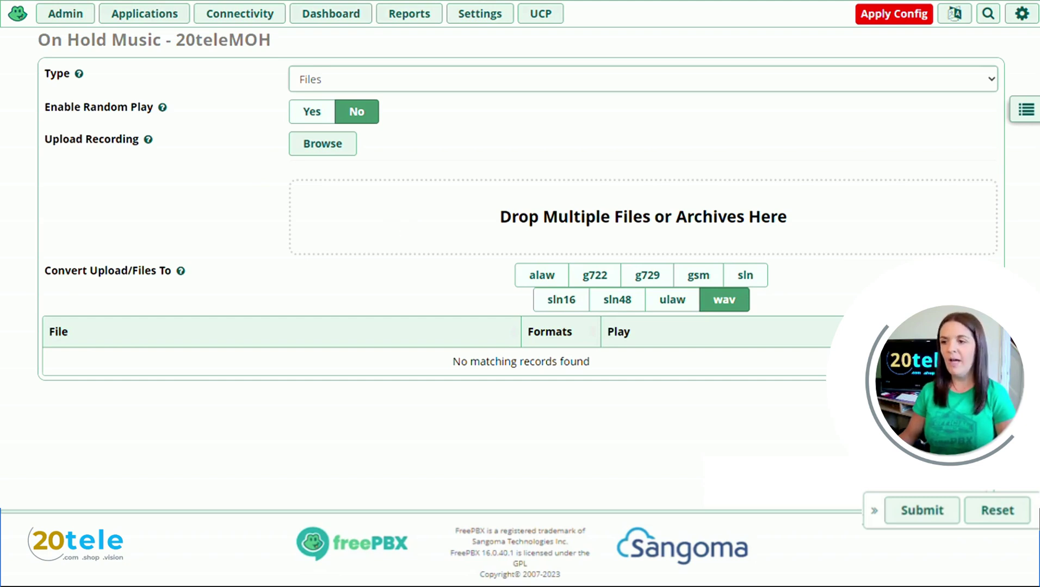
Upload MoH-20 into 20teleMOH, preview it, and submit the category
drag(615, 214, 581, 209)
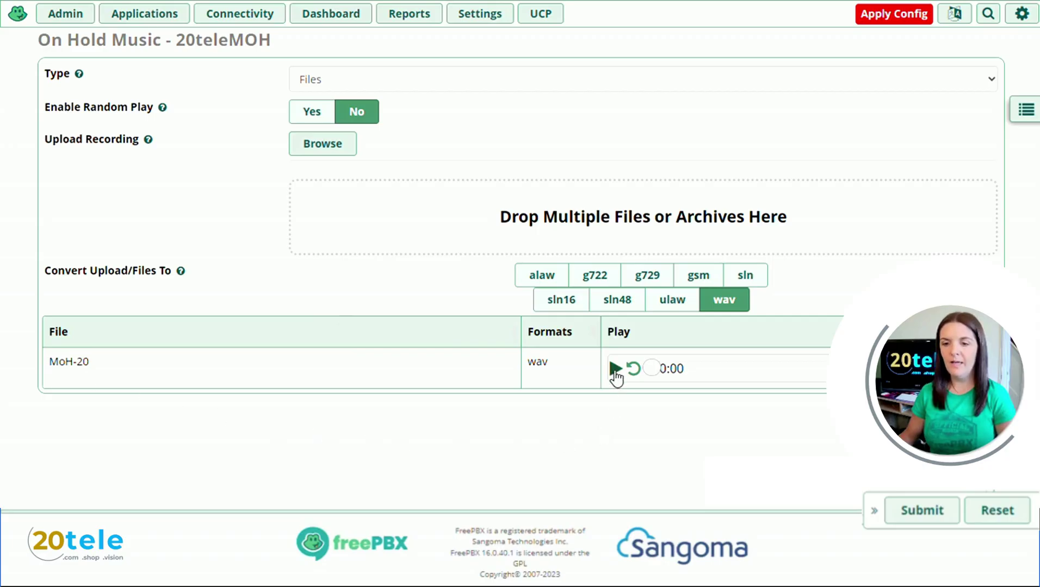
click(615, 370)
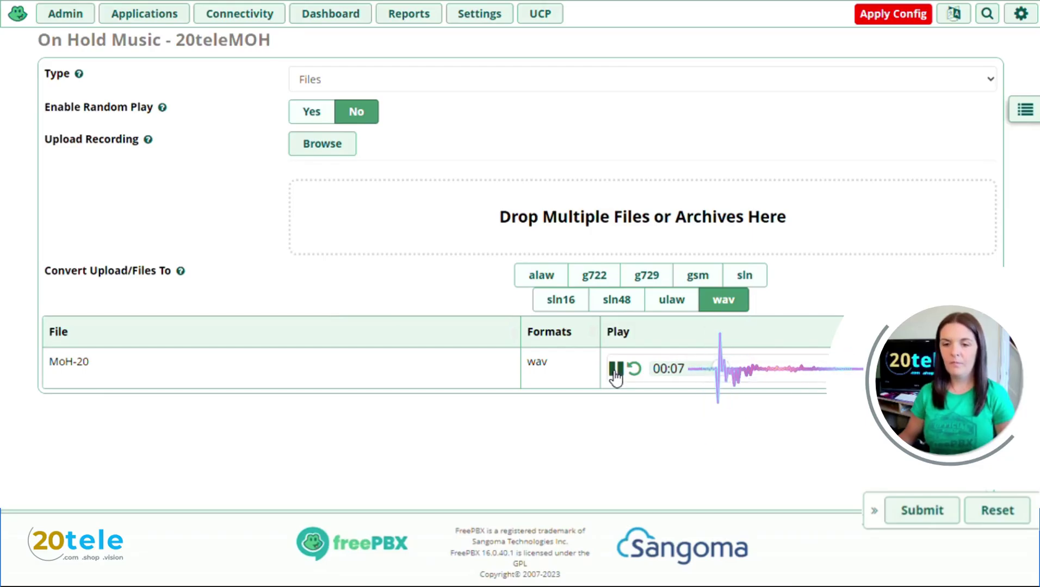
click(616, 372)
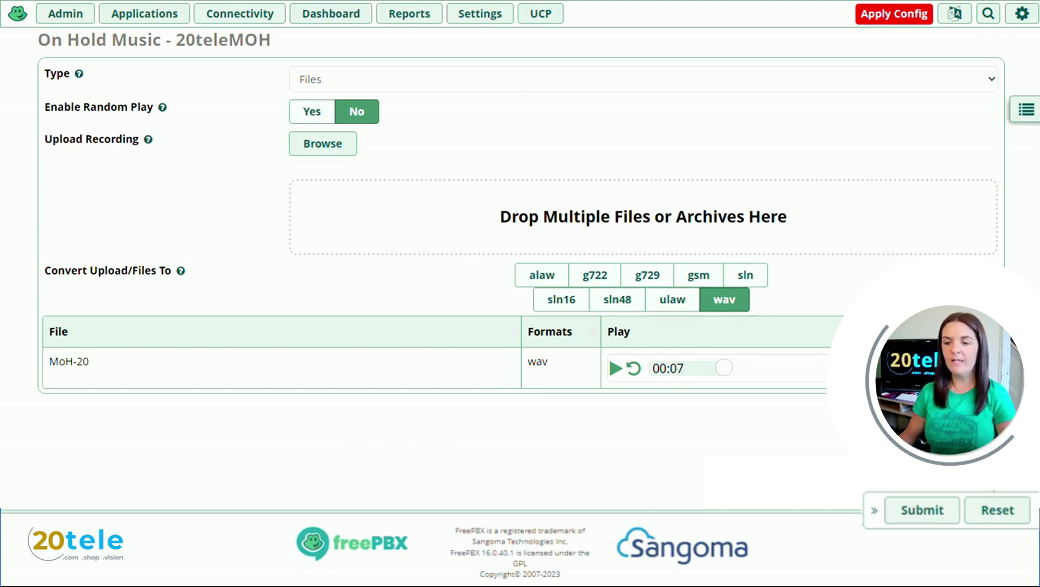
click(922, 510)
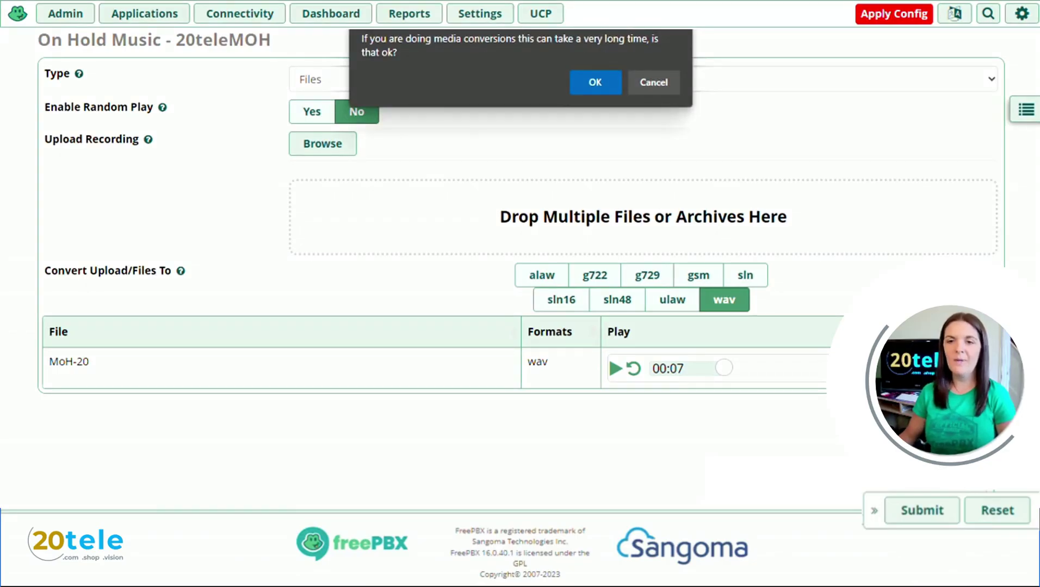
Accept the media-conversion prompt to finish saving 20teleMOH
click(594, 84)
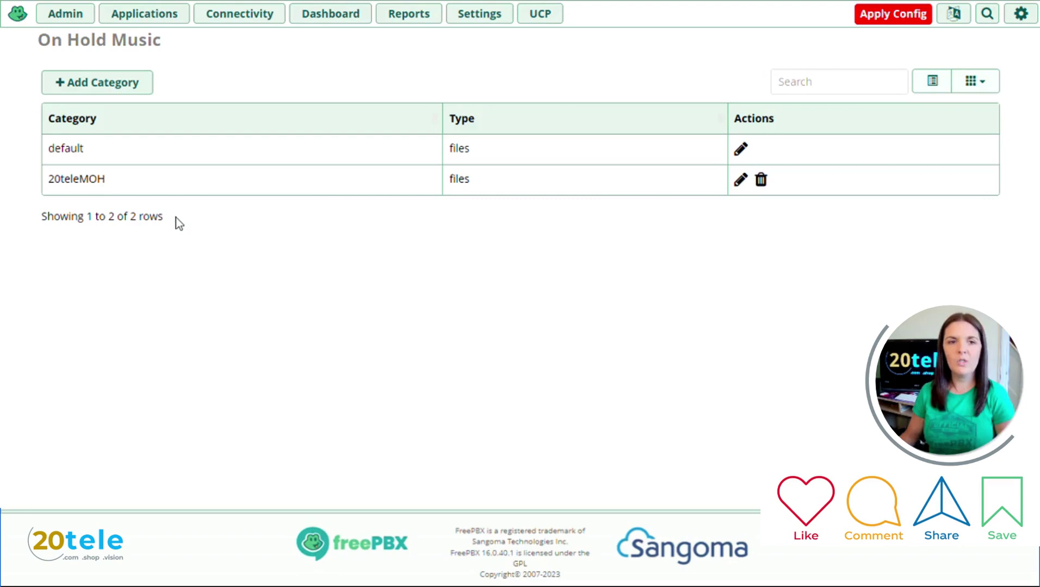
Add a Files-type category named 'ringing'
click(121, 91)
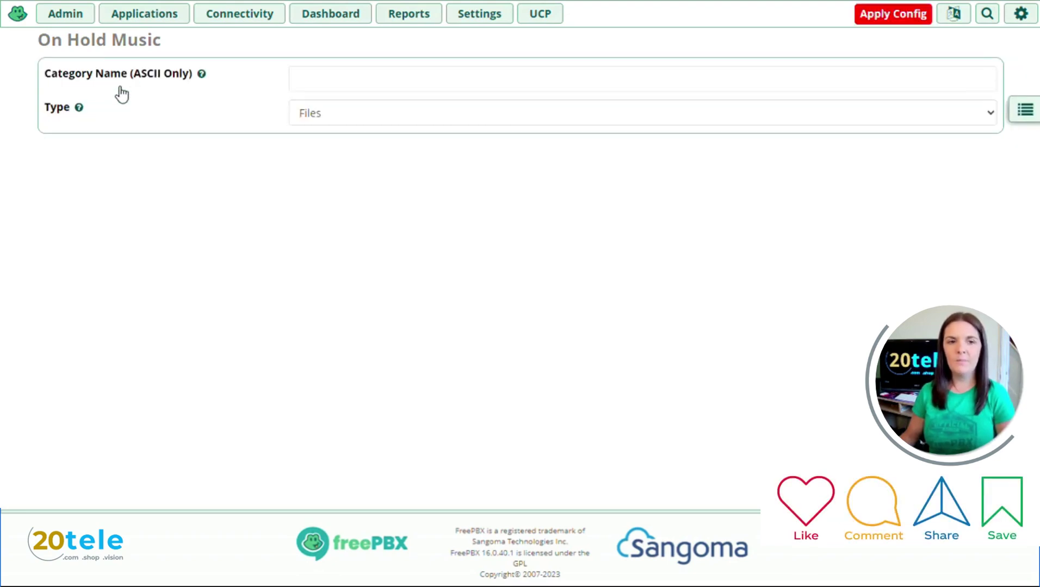
text(ringing)
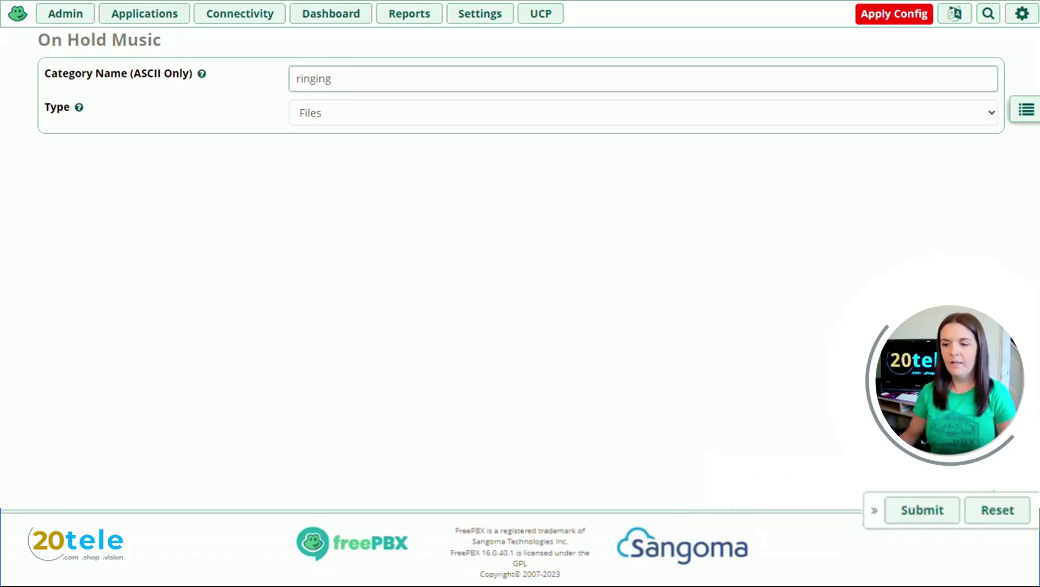
click(920, 509)
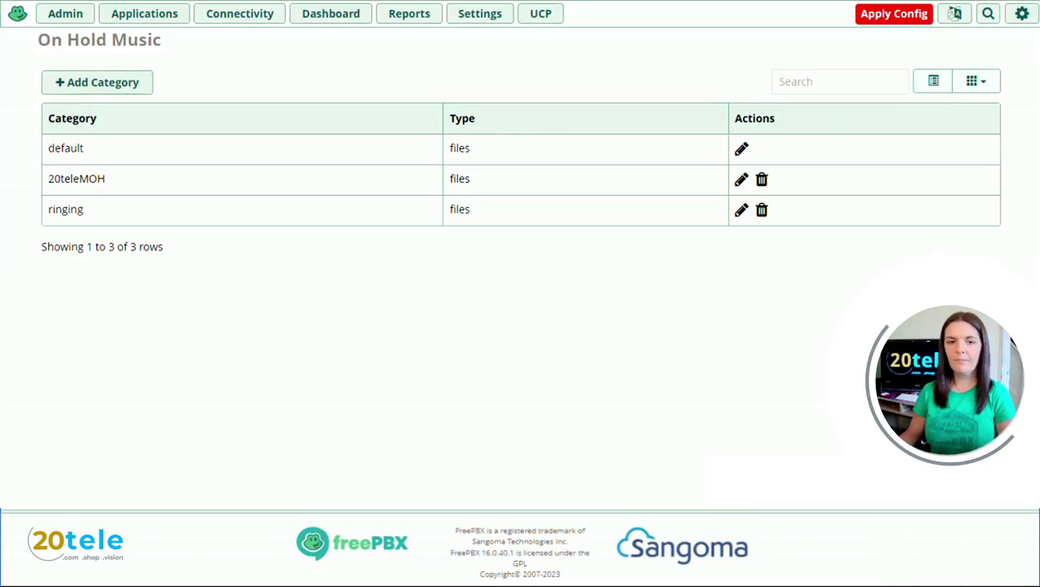
Upload UK_Calling into the ringing category, preview it, and save past the conversion warning
click(739, 214)
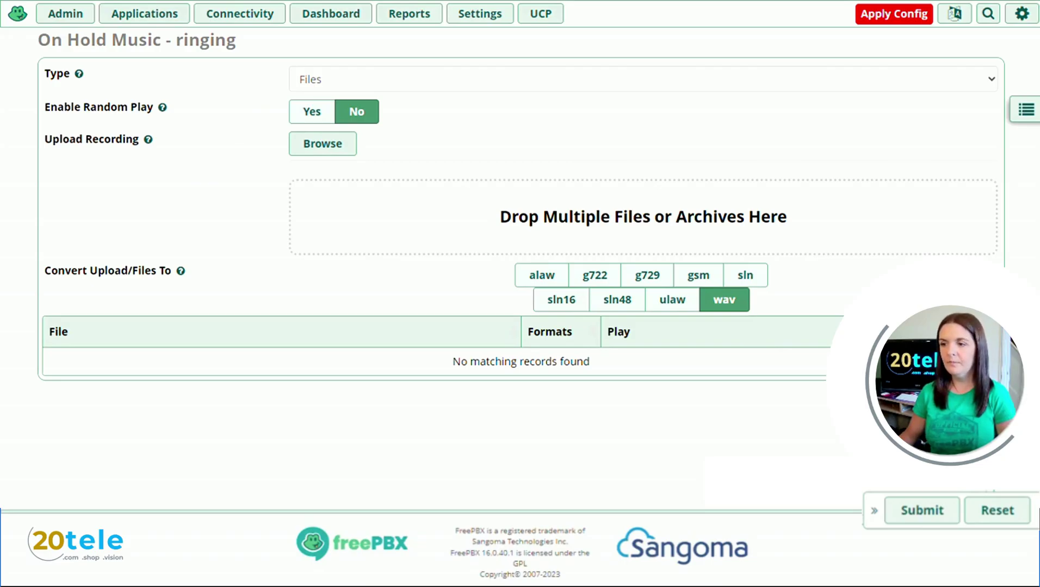
drag(968, 367, 474, 205)
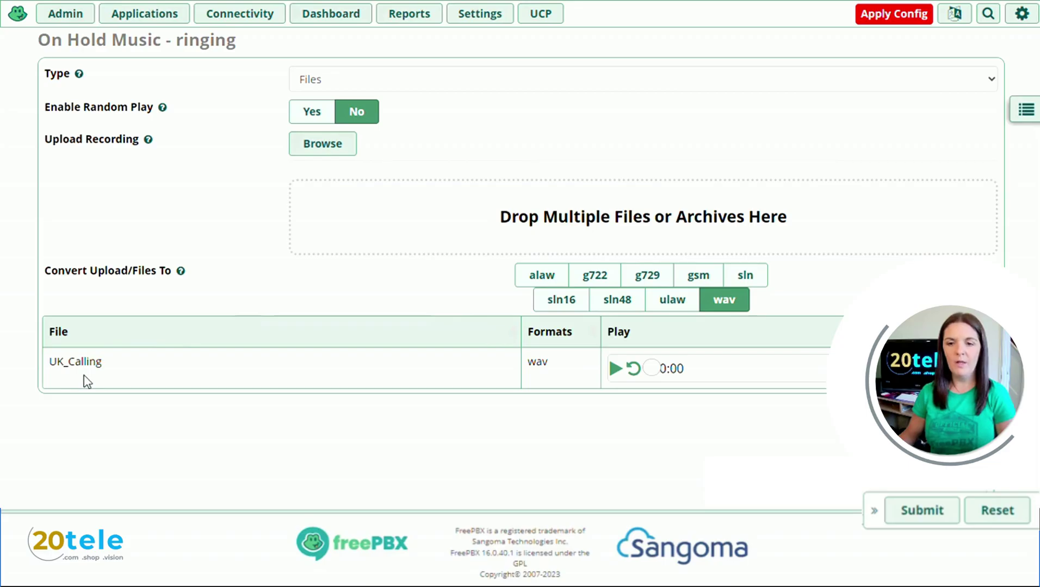
click(615, 373)
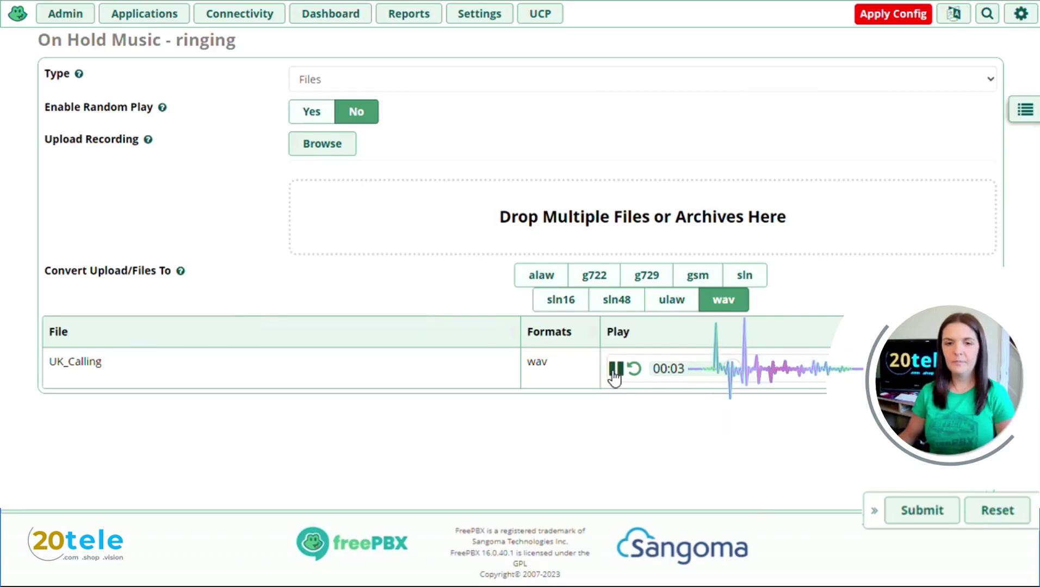
click(614, 373)
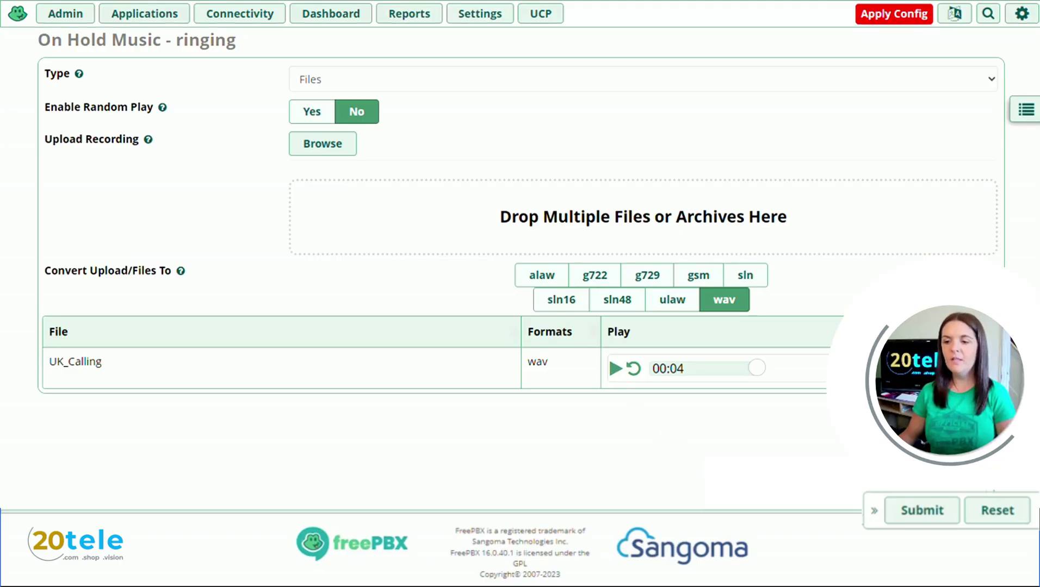
click(922, 511)
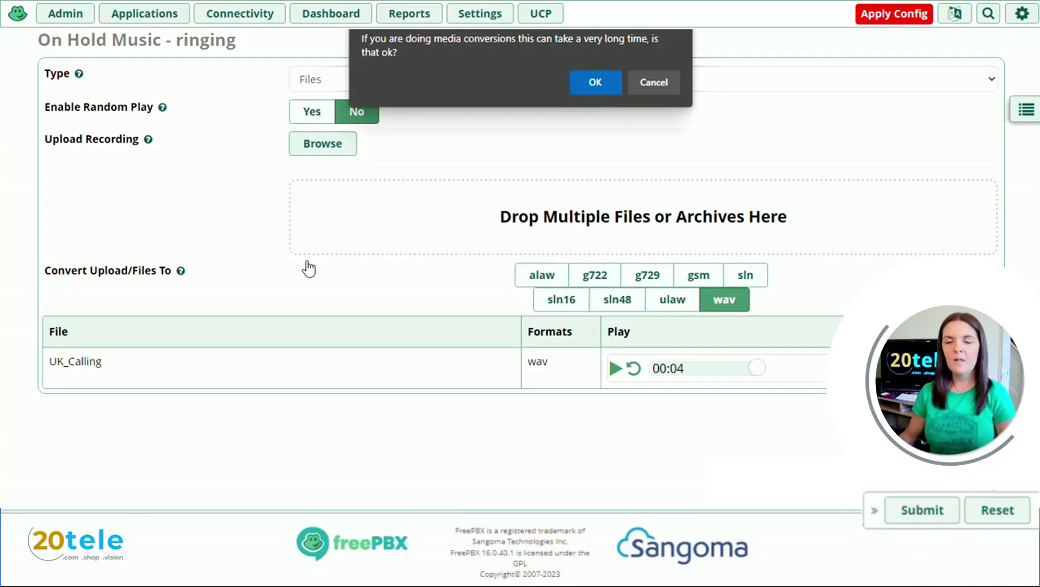
click(594, 83)
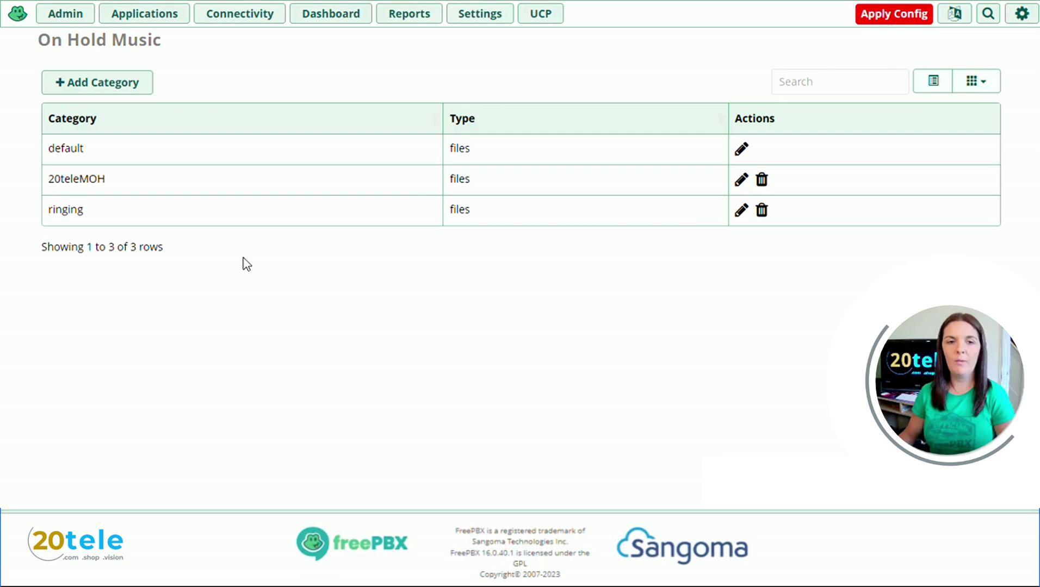
Set ring group 321's Play Music On Hold to ringing and submit
click(145, 16)
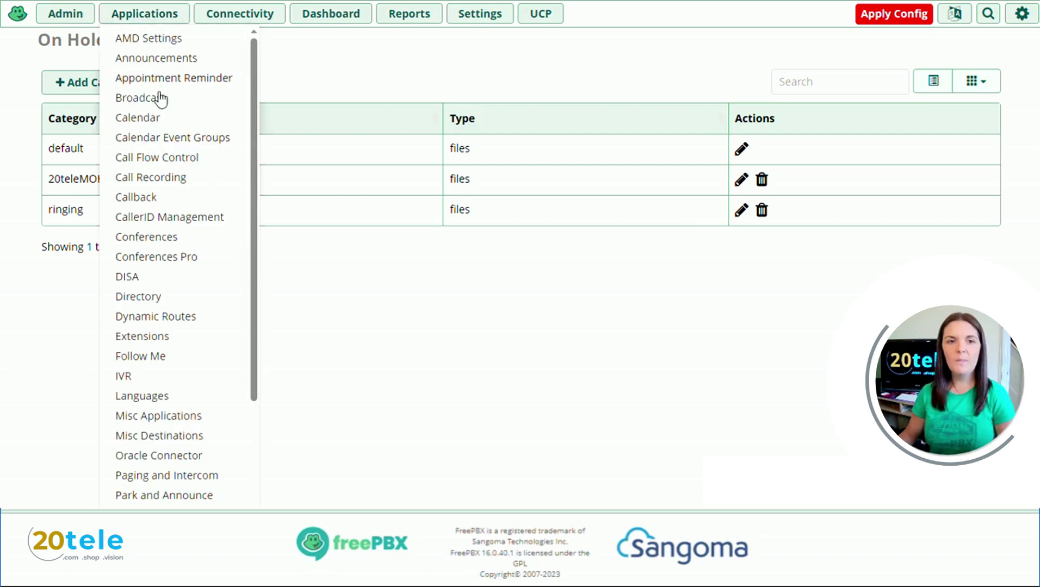
scroll(174, 136, down, 4)
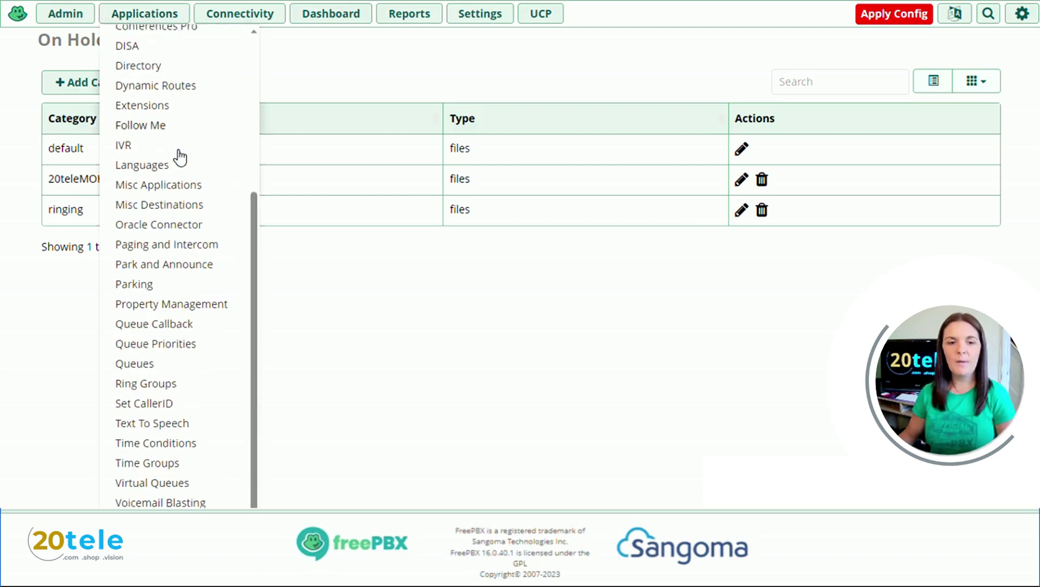
click(161, 380)
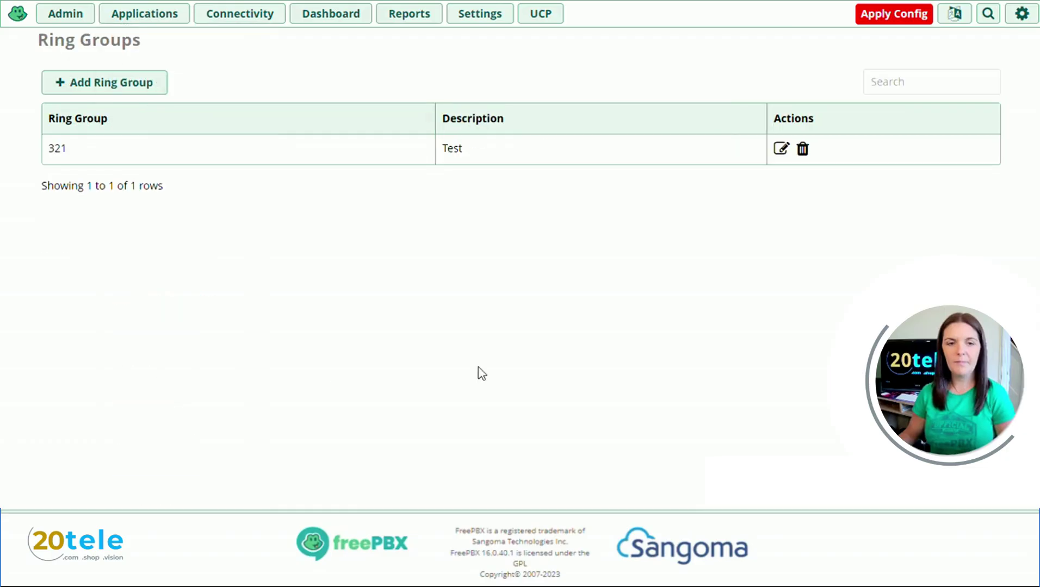
click(781, 150)
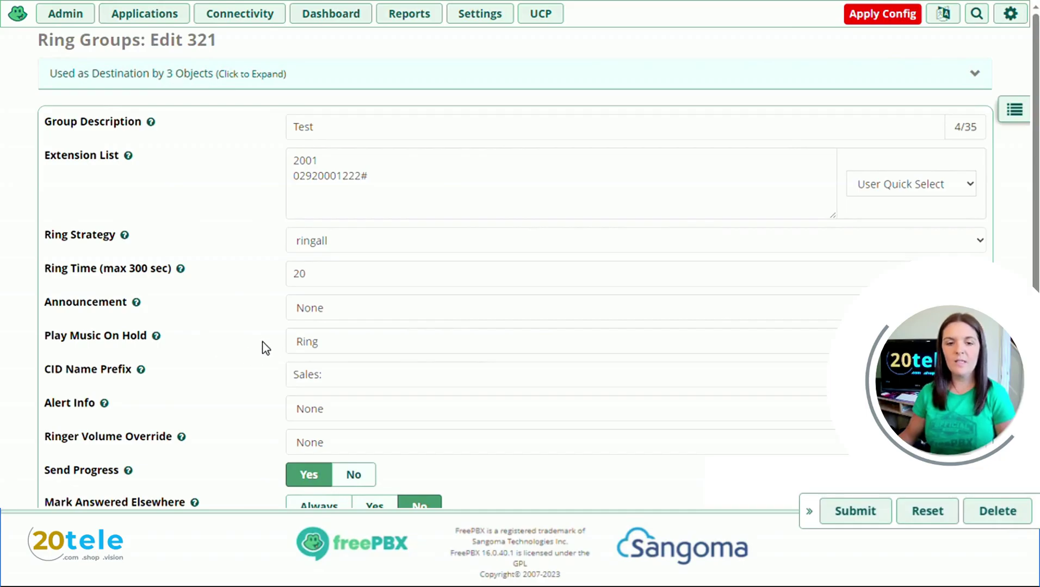
click(322, 344)
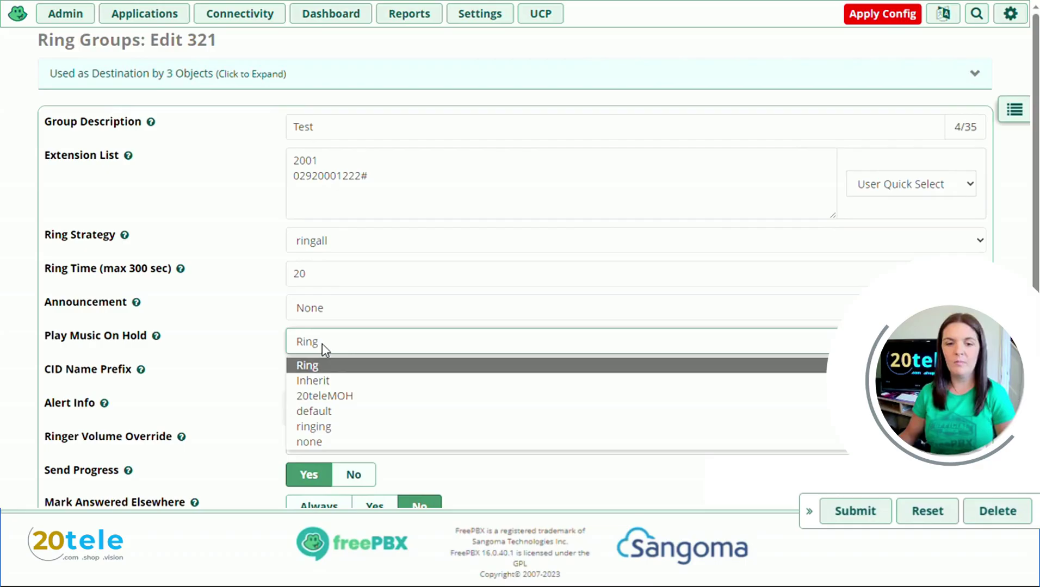
click(329, 427)
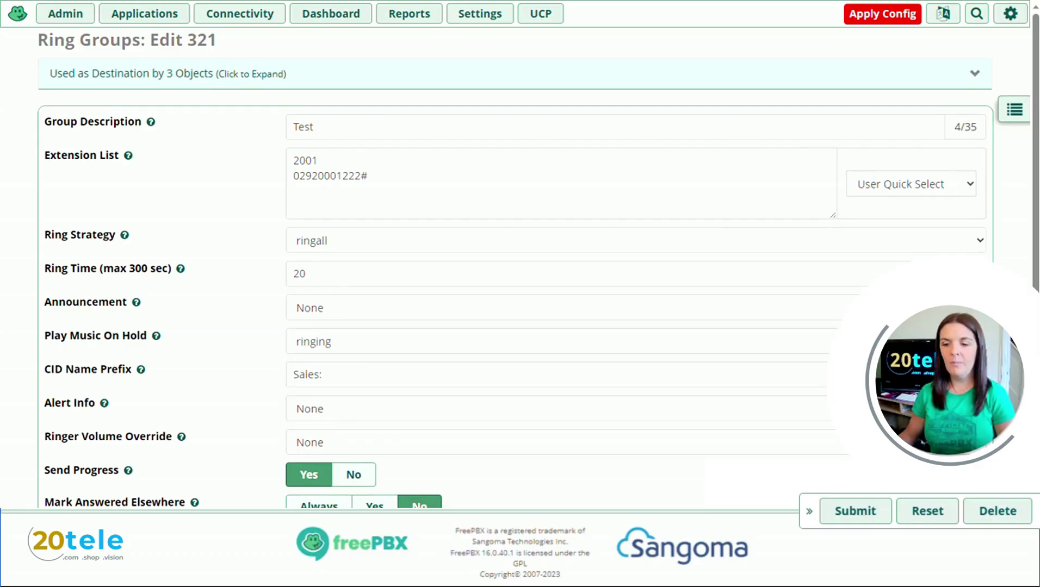
click(855, 512)
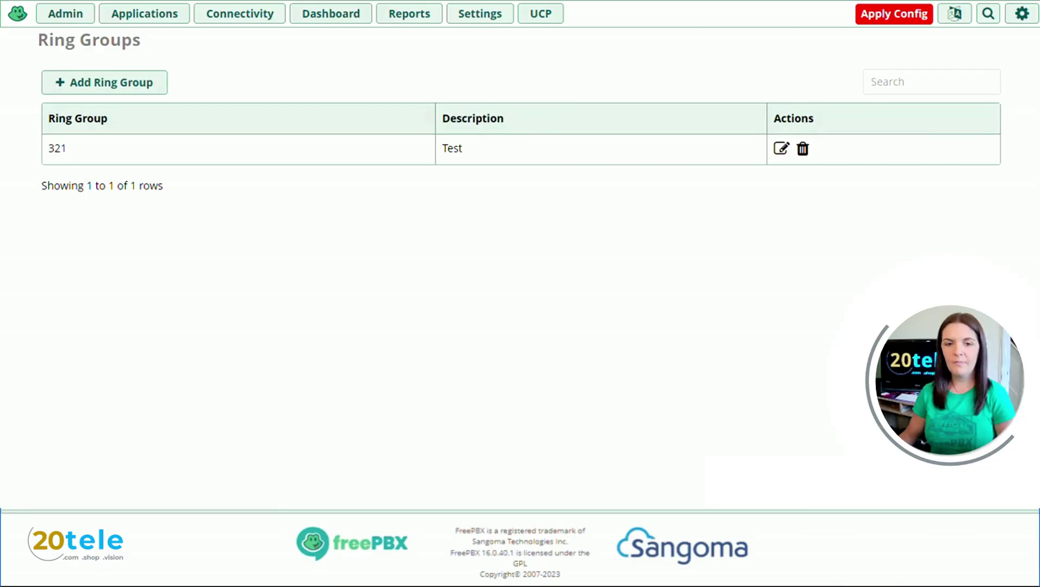
Set queue 654's Music on Hold Class to 20teleMOH and submit
click(163, 22)
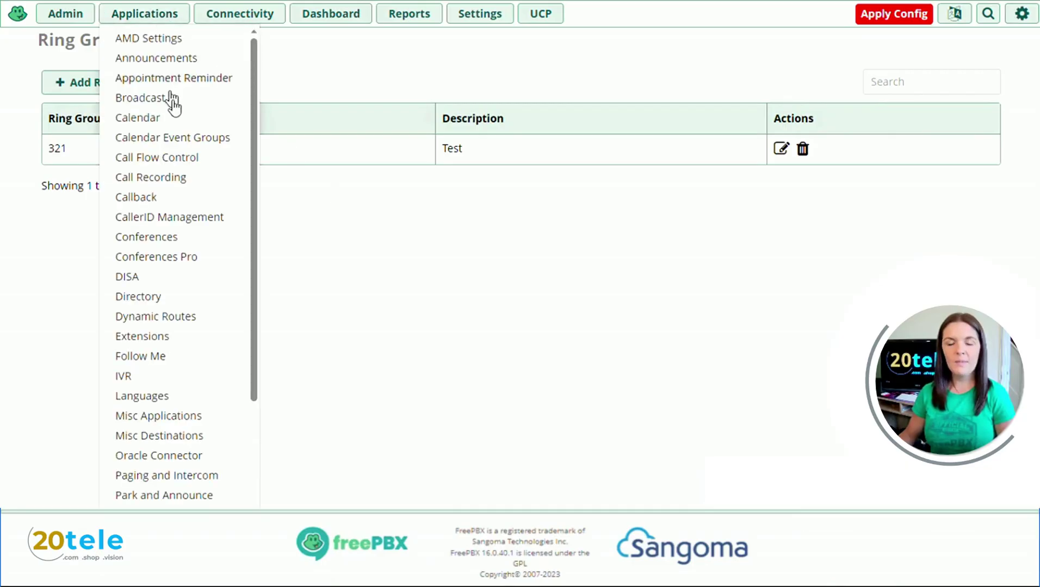
scroll(182, 206, down, 5)
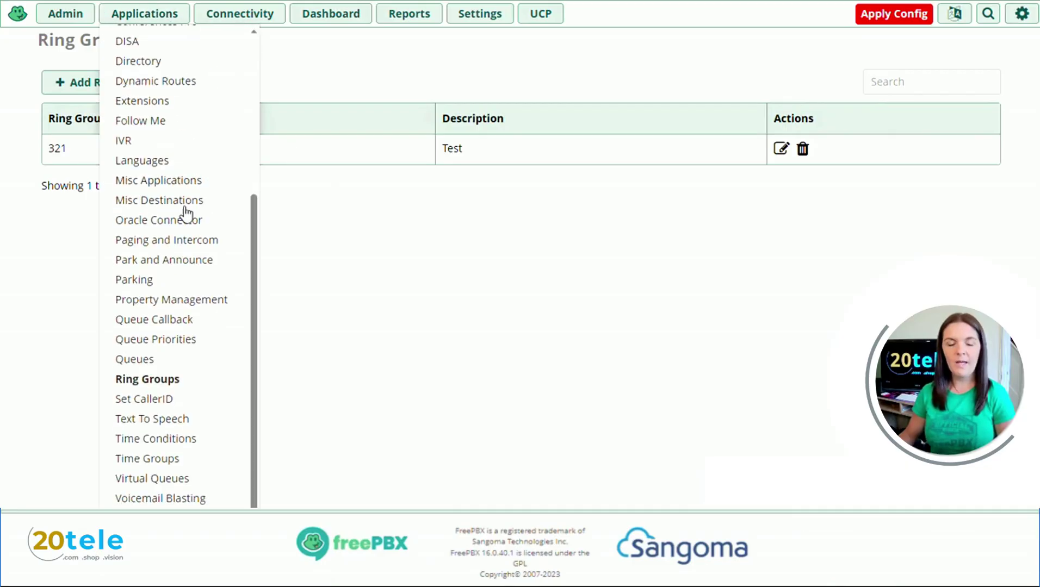
click(162, 360)
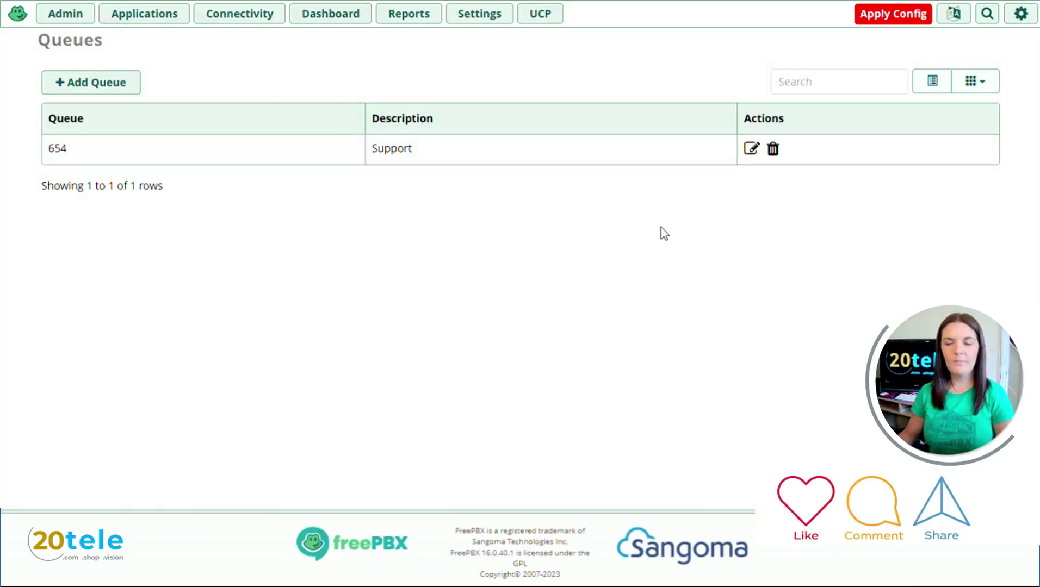
click(750, 152)
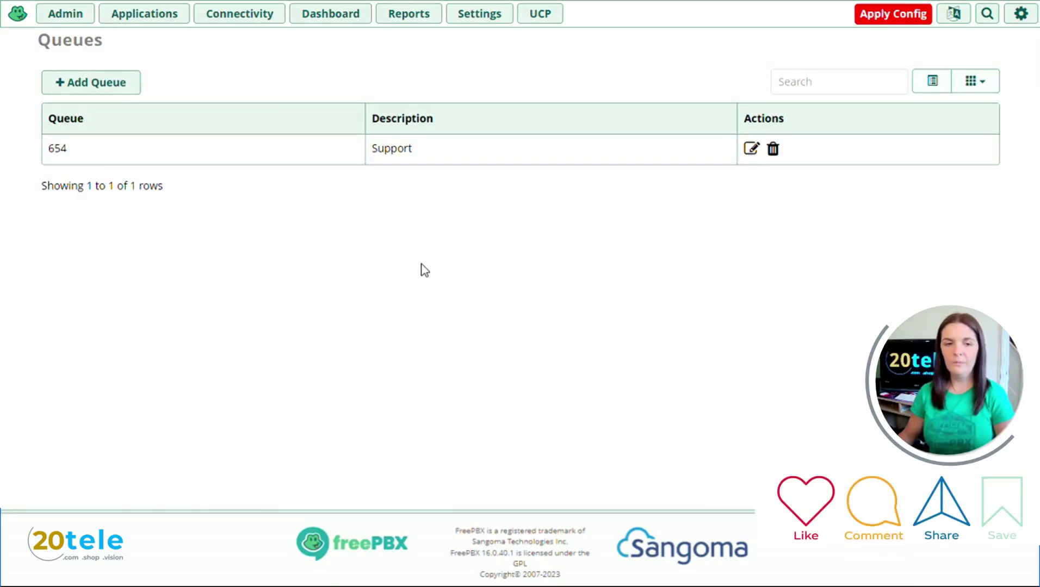
scroll(425, 270, down, 6)
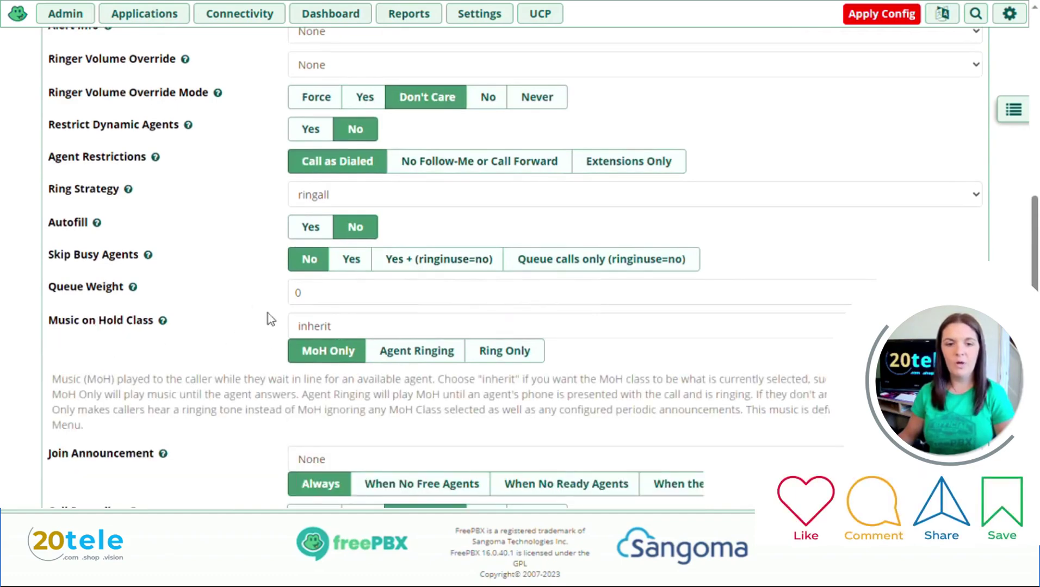
click(348, 326)
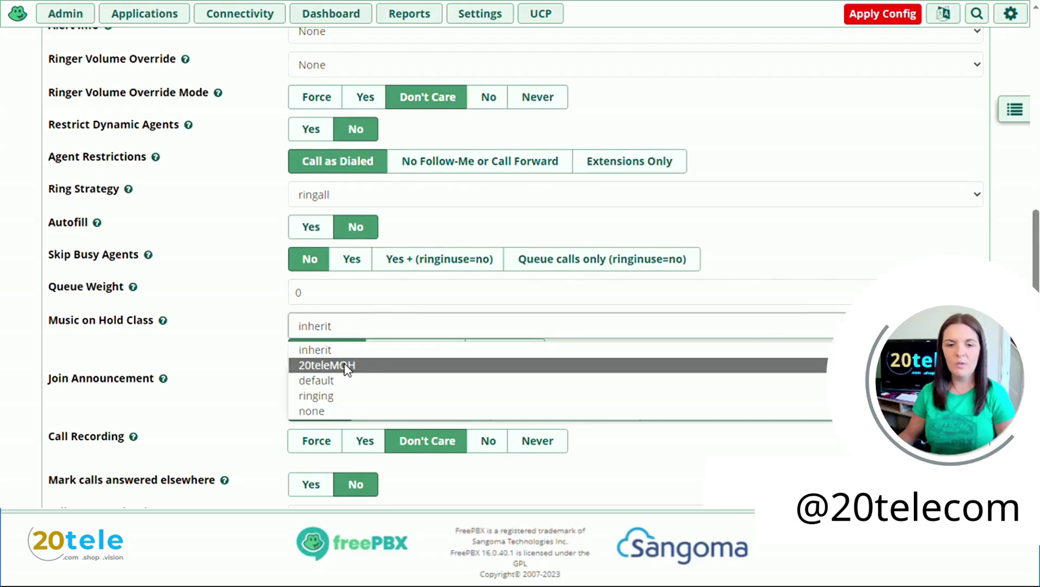
click(327, 365)
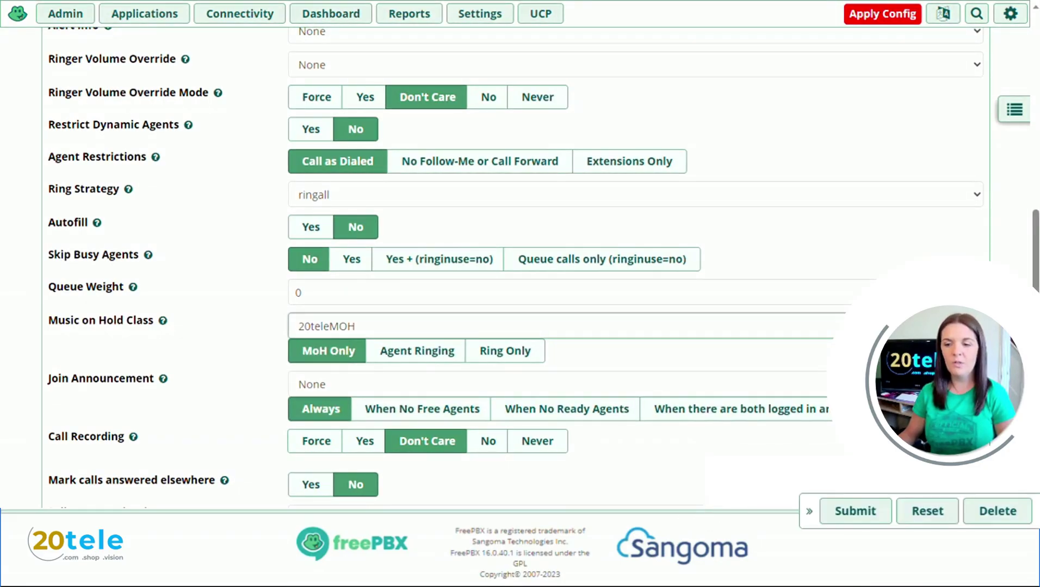
click(855, 511)
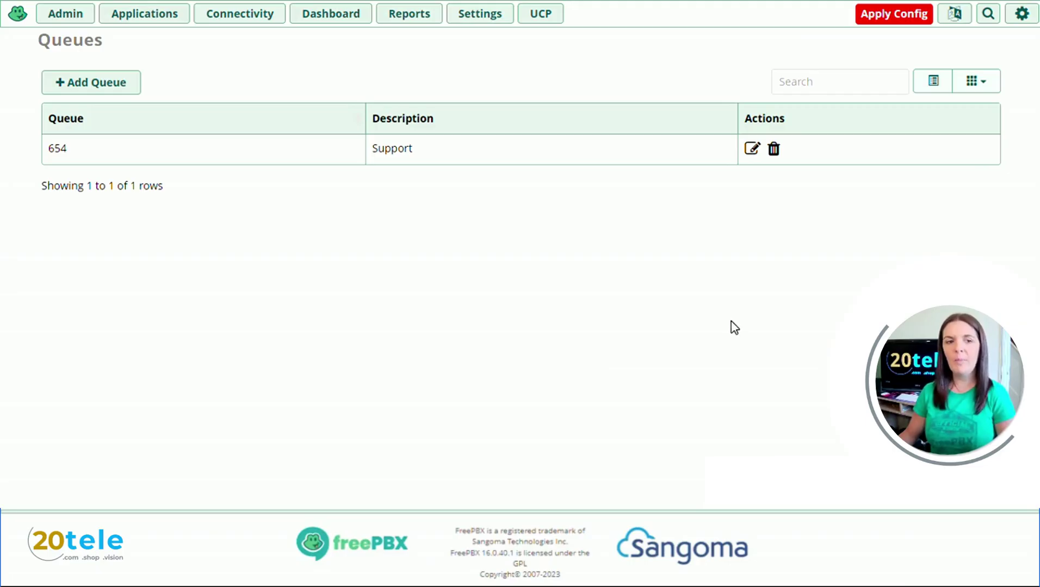
Apply Config to reload FreePBX with the new 20teleMOH and ringing hold music assignments
click(888, 26)
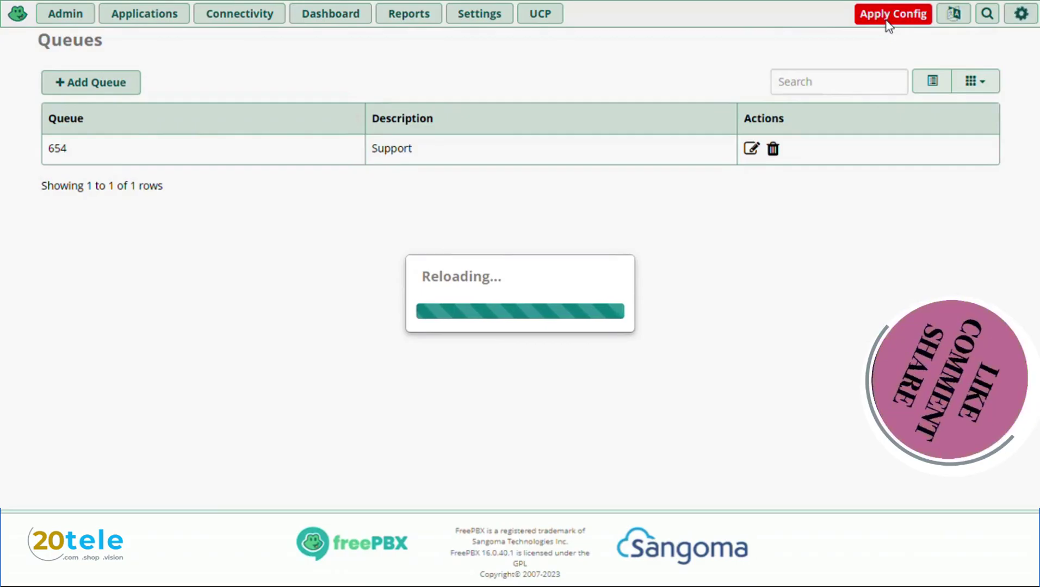